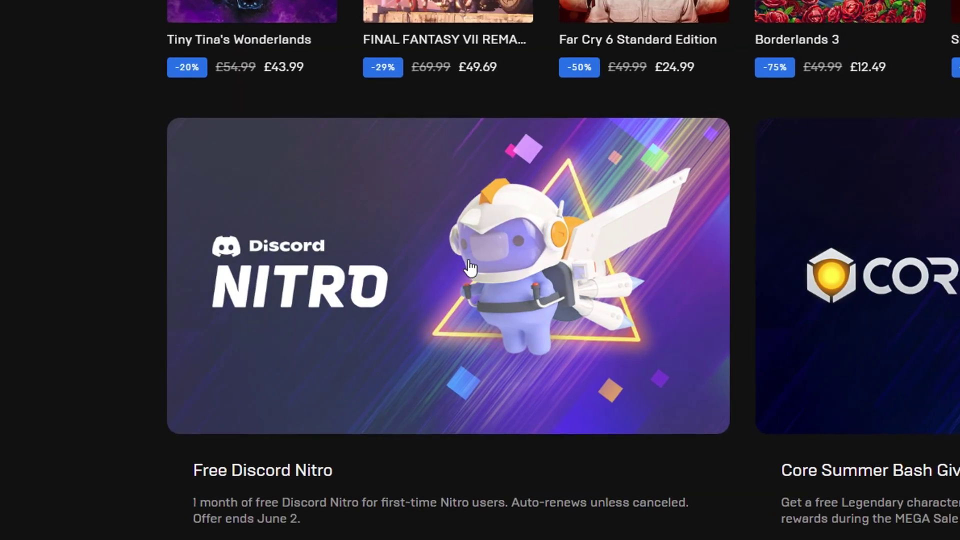
- Go to the Free Discord Nitro add-on page from the store's Discover page
{"action": "left_click", "coordinate": [470, 267]}
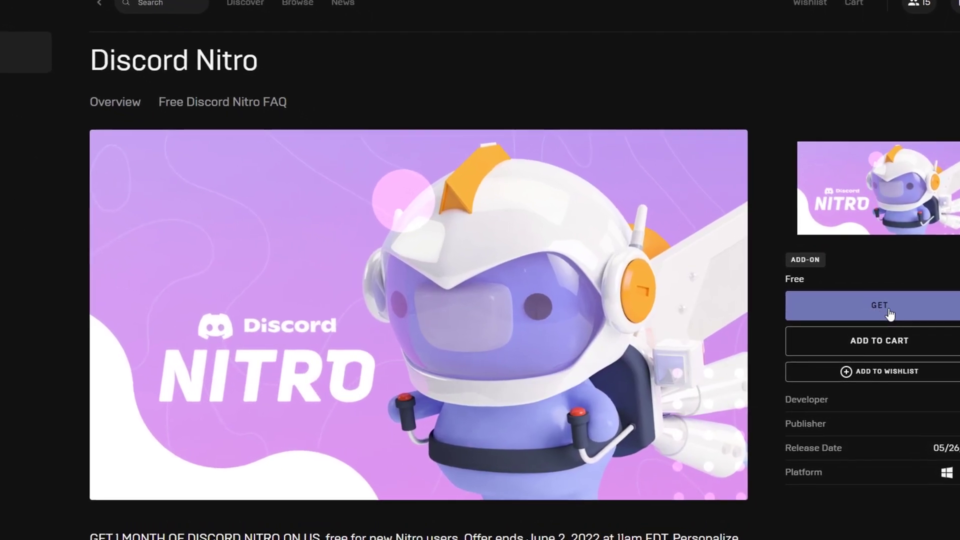
{"action": "left_click", "coordinate": [888, 314]}
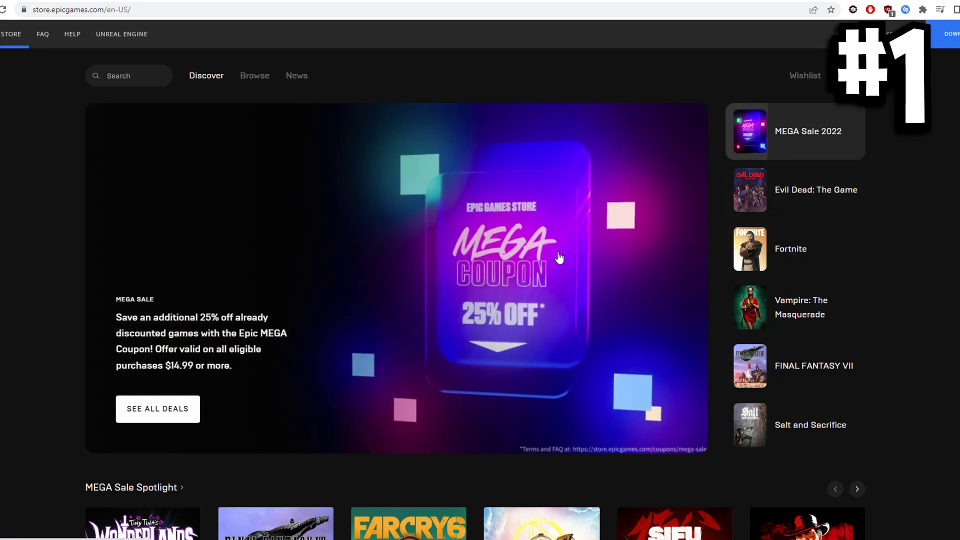
{"action": "scroll", "coordinate": [559, 257], "scroll_direction": "down", "scroll_amount": 9}
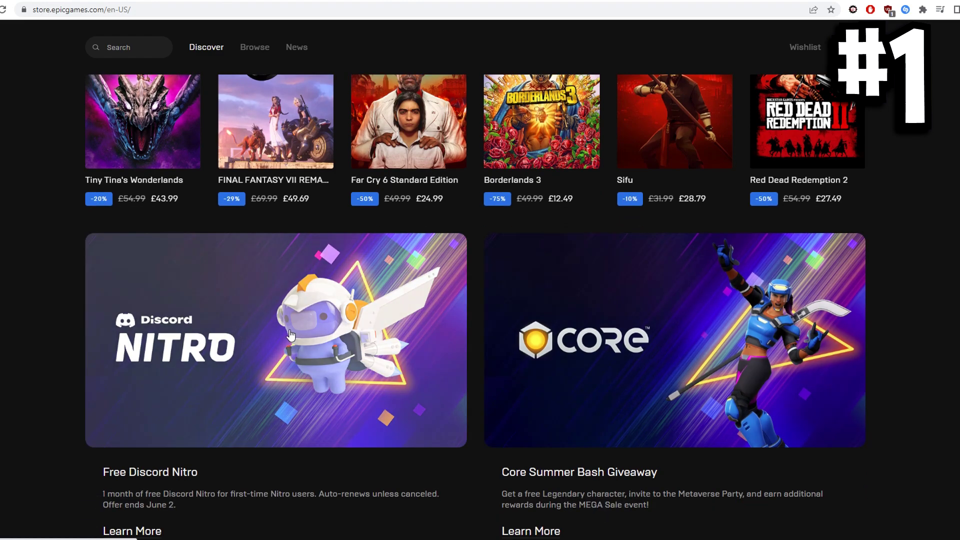
{"action": "left_click", "coordinate": [291, 335]}
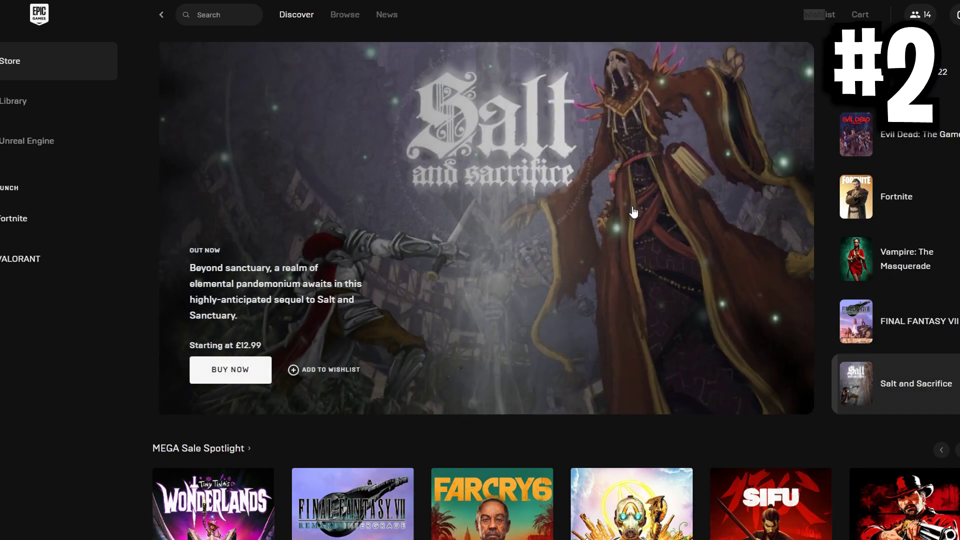
- Scroll the launcher's store home and open the Discord Nitro product page
{"action": "scroll", "coordinate": [620, 205], "scroll_direction": "down", "scroll_amount": 10}
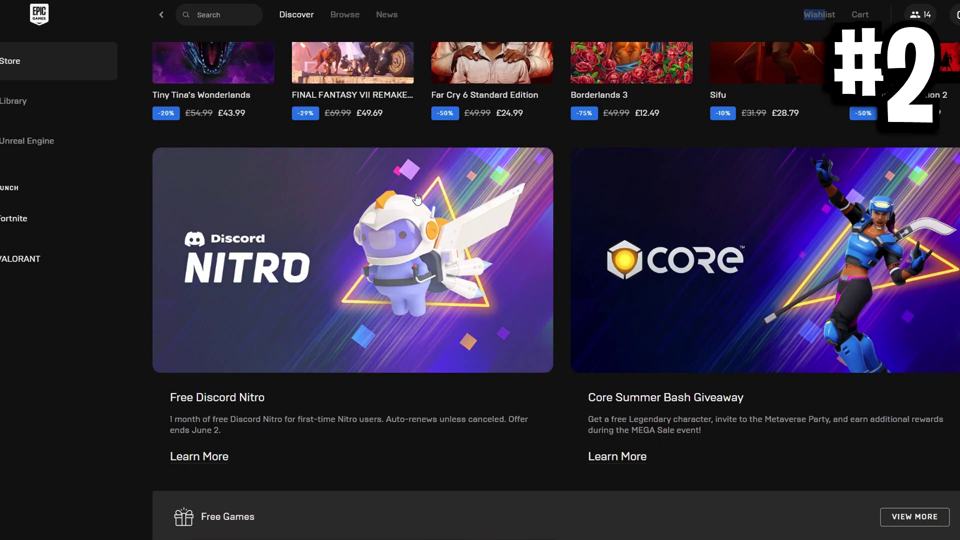
{"action": "left_click", "coordinate": [416, 198]}
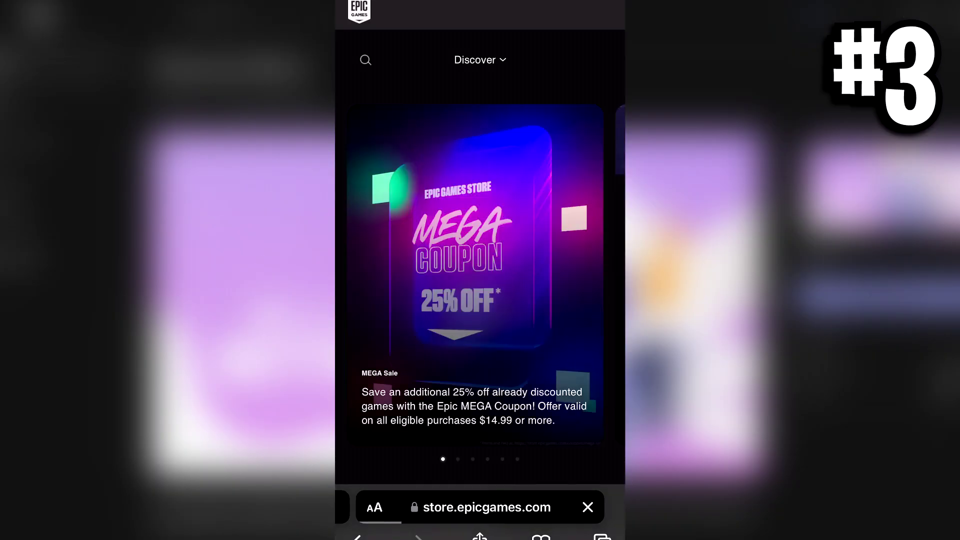
- Open the Free Discord Nitro card on the mobile store site
{"action": "scroll", "coordinate": [480, 295], "scroll_direction": "down", "scroll_amount": 6}
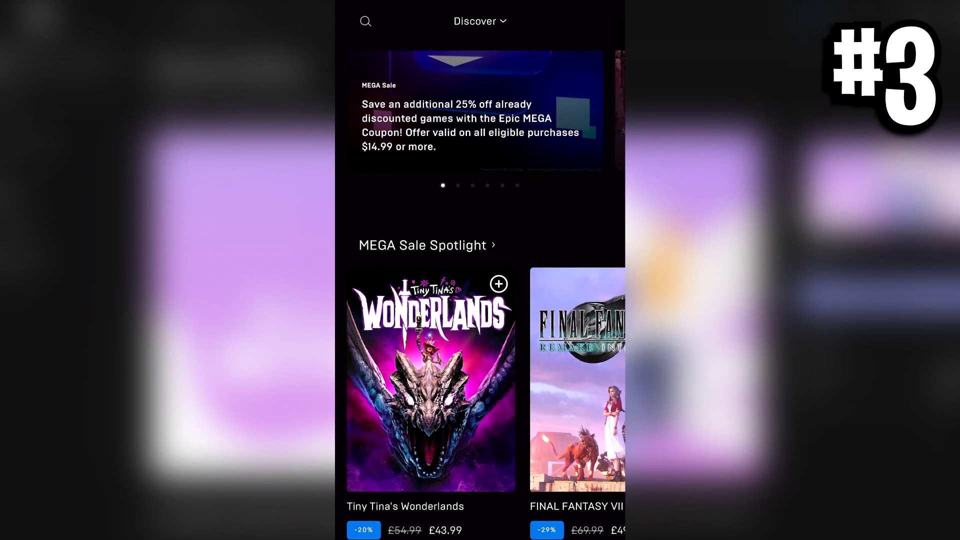
{"action": "scroll", "coordinate": [480, 295], "scroll_direction": "down", "scroll_amount": 7}
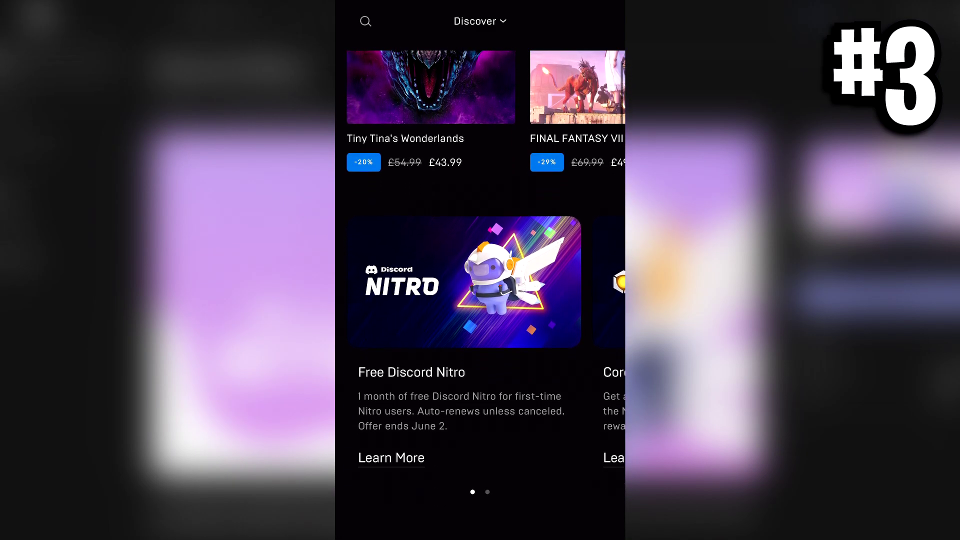
{"action": "left_click", "coordinate": [464, 281]}
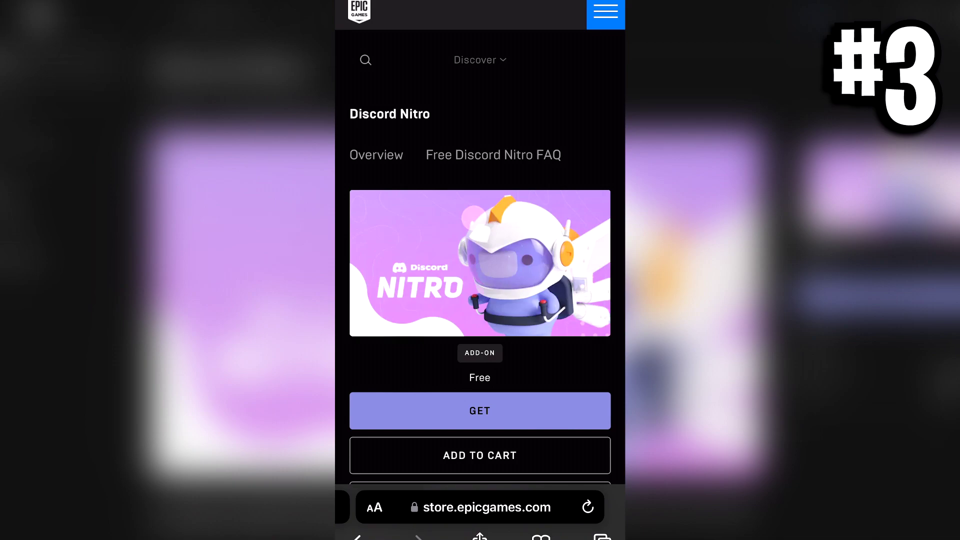
{"action": "scroll", "coordinate": [480, 270], "scroll_direction": "down", "scroll_amount": 2}
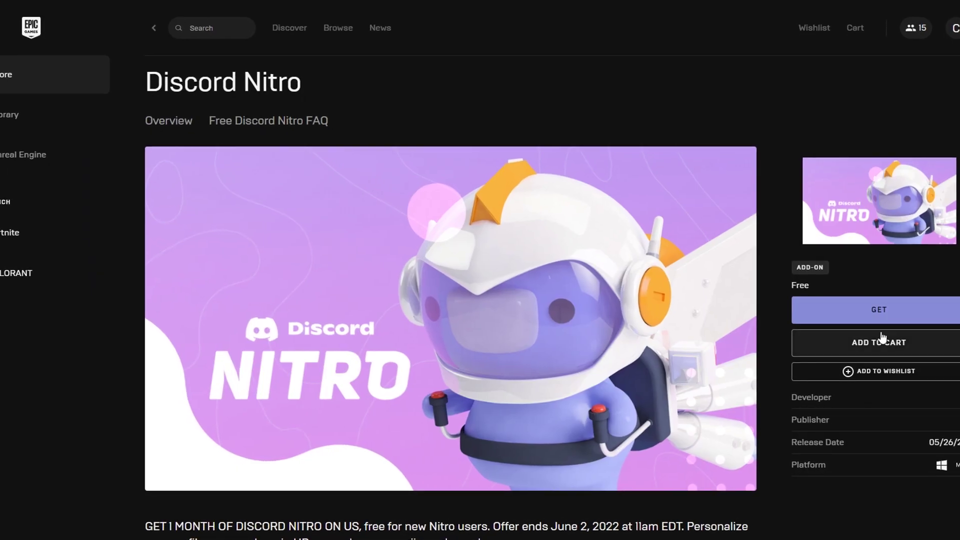
- Get the free Discord Nitro add-on, placing the £0.00 order and accepting the refund terms
{"action": "left_click", "coordinate": [893, 311]}
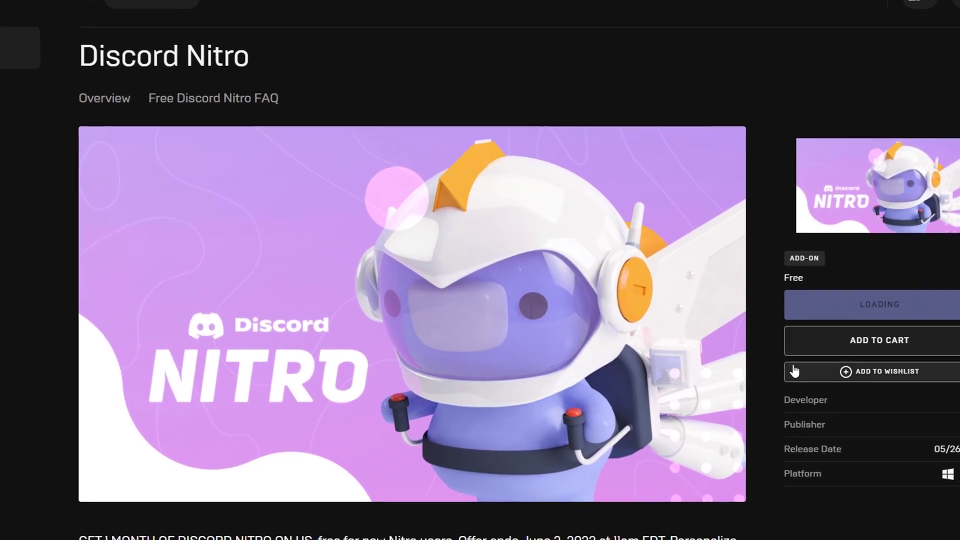
{"action": "double_click", "coordinate": [783, 311]}
{"action": "left_click", "coordinate": [730, 497]}
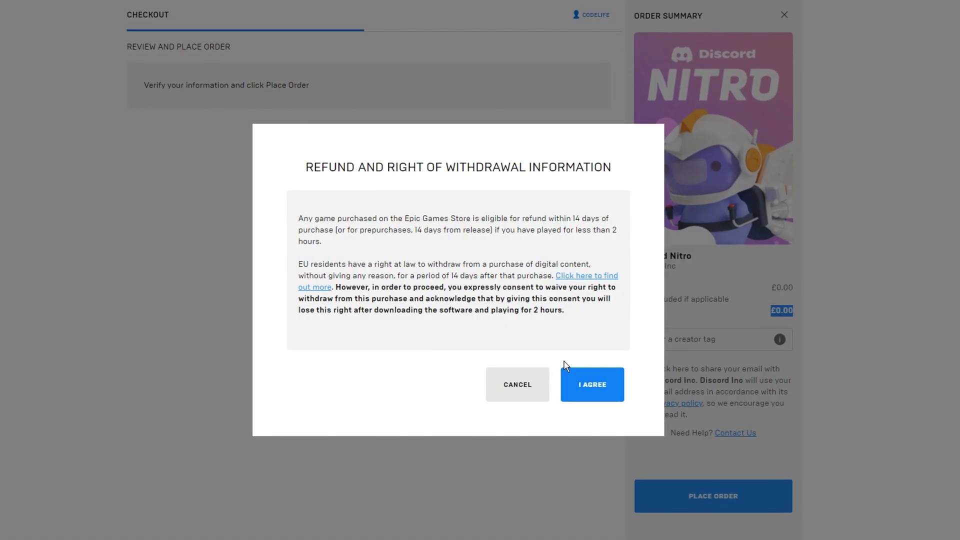
{"action": "left_click", "coordinate": [643, 388]}
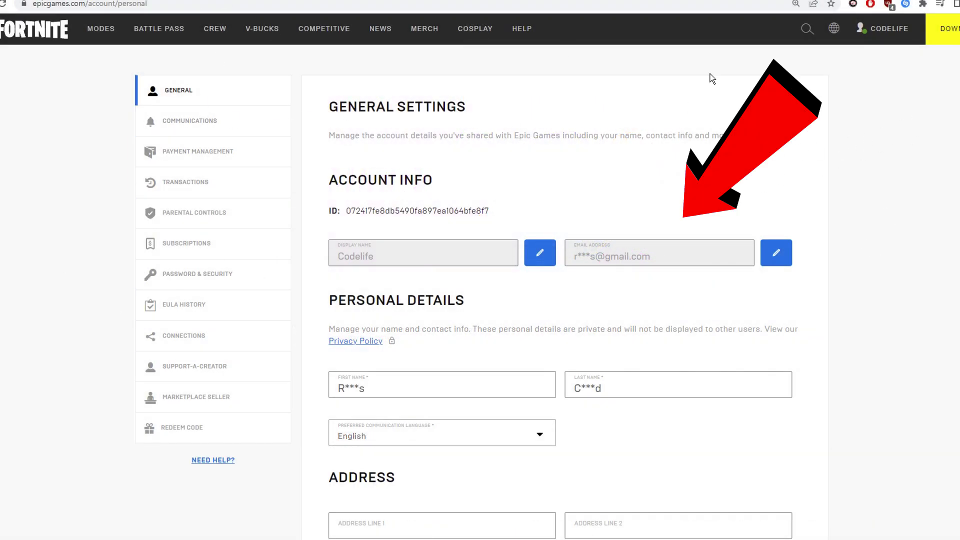
{"action": "left_click_drag", "start_coordinate": [451, 167], "coordinate": [311, 170]}
{"action": "left_click", "coordinate": [754, 278]}
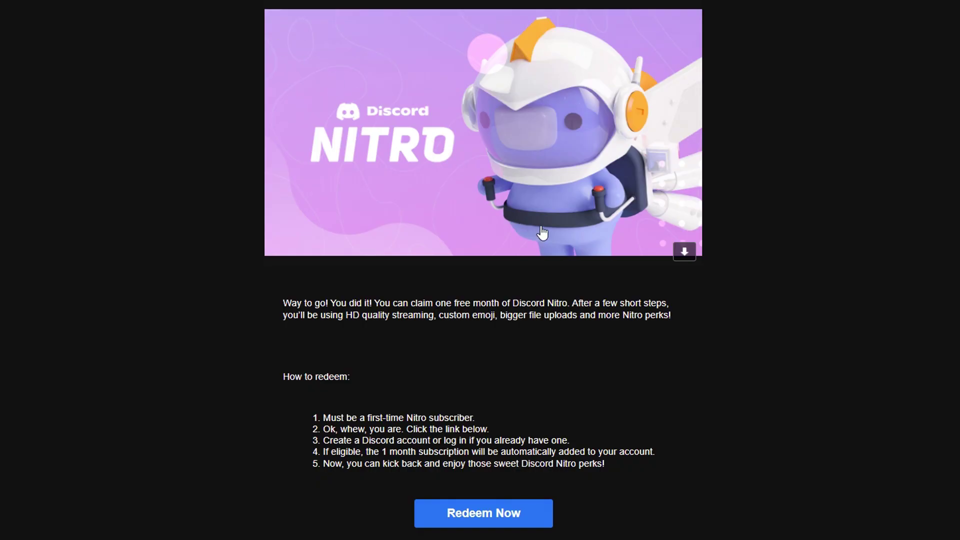
- Highlight the email's How to redeem steps and the first-time Nitro subscriber requirement
{"action": "scroll", "coordinate": [611, 213], "scroll_direction": "up", "scroll_amount": 1}
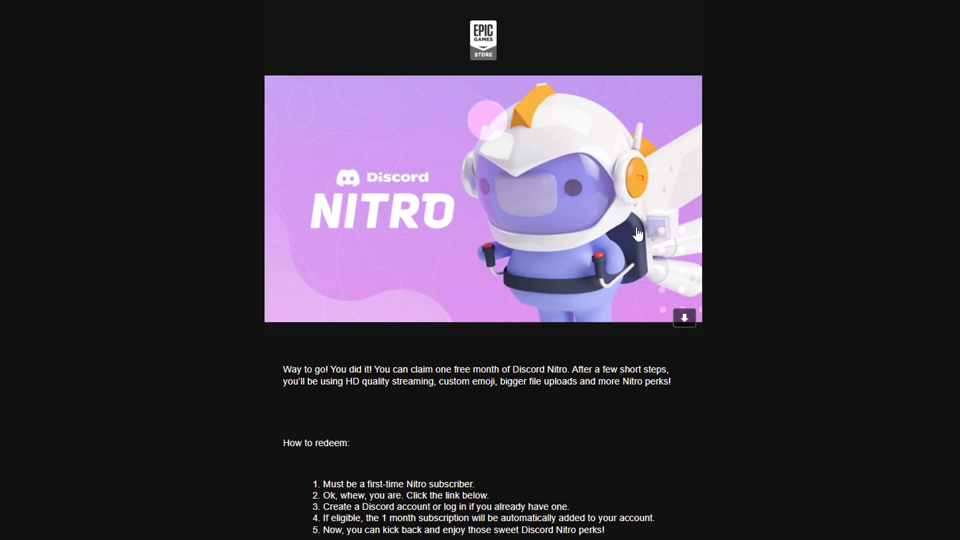
{"action": "scroll", "coordinate": [729, 208], "scroll_direction": "down", "scroll_amount": 4}
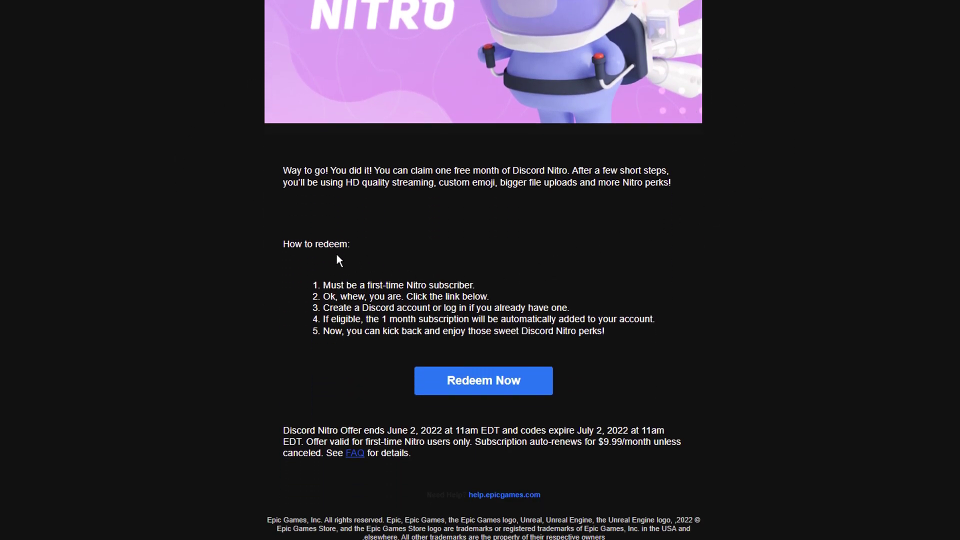
{"action": "scroll", "coordinate": [336, 255], "scroll_direction": "down", "scroll_amount": 1}
{"action": "left_click_drag", "start_coordinate": [286, 173], "coordinate": [414, 179]}
{"action": "left_click", "coordinate": [402, 179]}
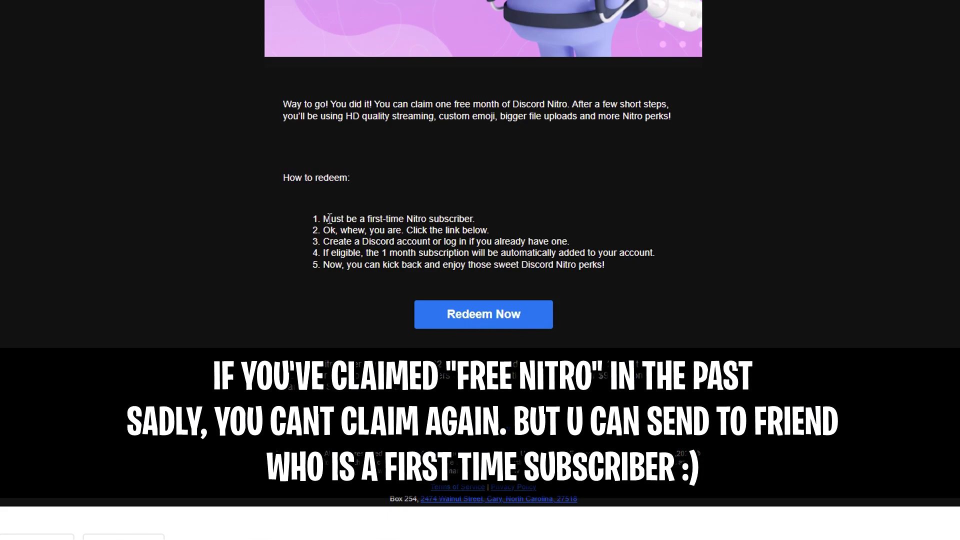
{"action": "left_click_drag", "start_coordinate": [374, 219], "coordinate": [475, 220]}
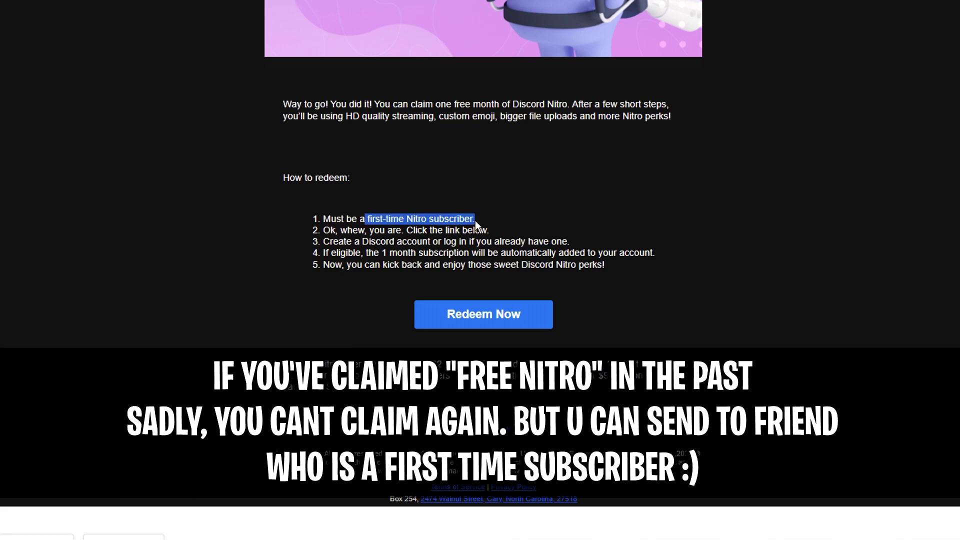
{"action": "left_click", "coordinate": [474, 220]}
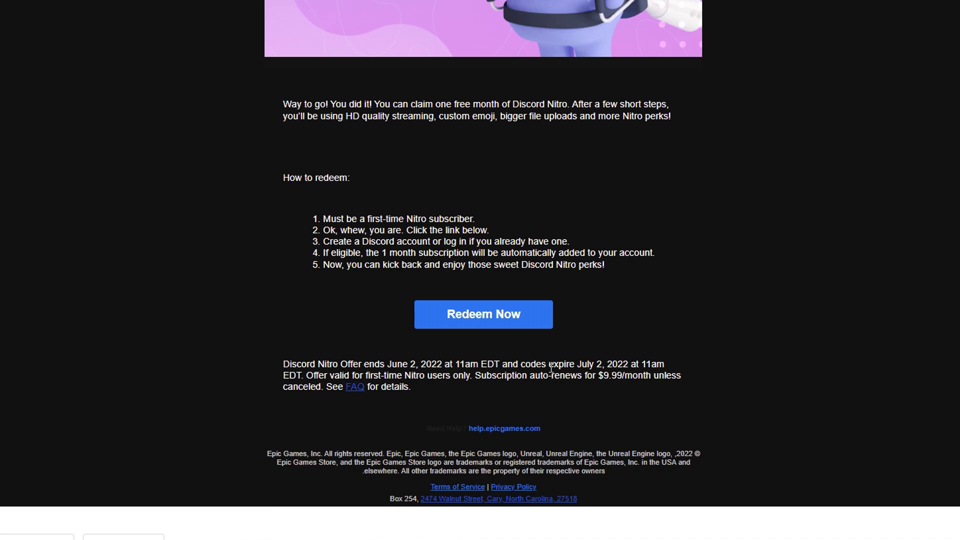
- Highlight the code expiry date and $9.99 monthly renewal, then follow the redeem link
{"action": "left_click_drag", "start_coordinate": [579, 363], "coordinate": [664, 365]}
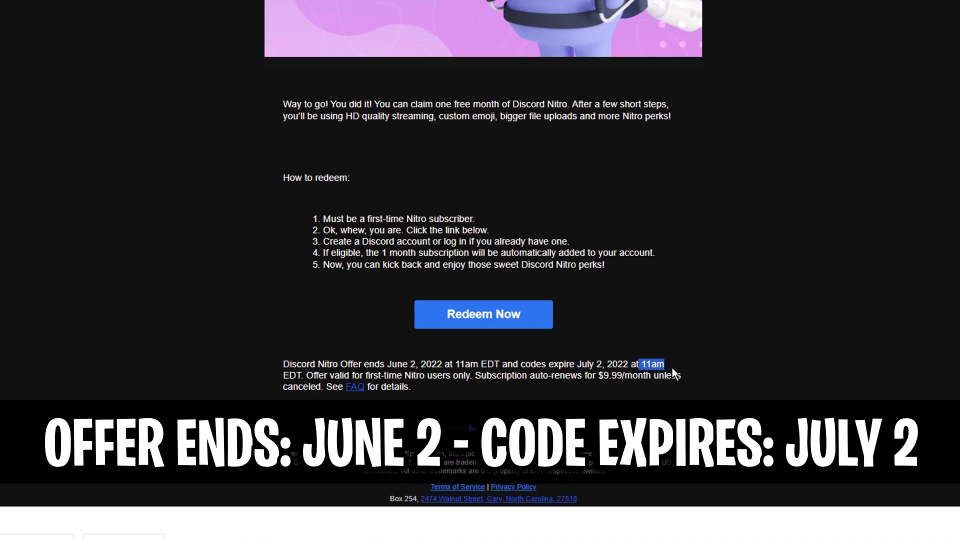
{"action": "left_click_drag", "start_coordinate": [592, 375], "coordinate": [603, 375]}
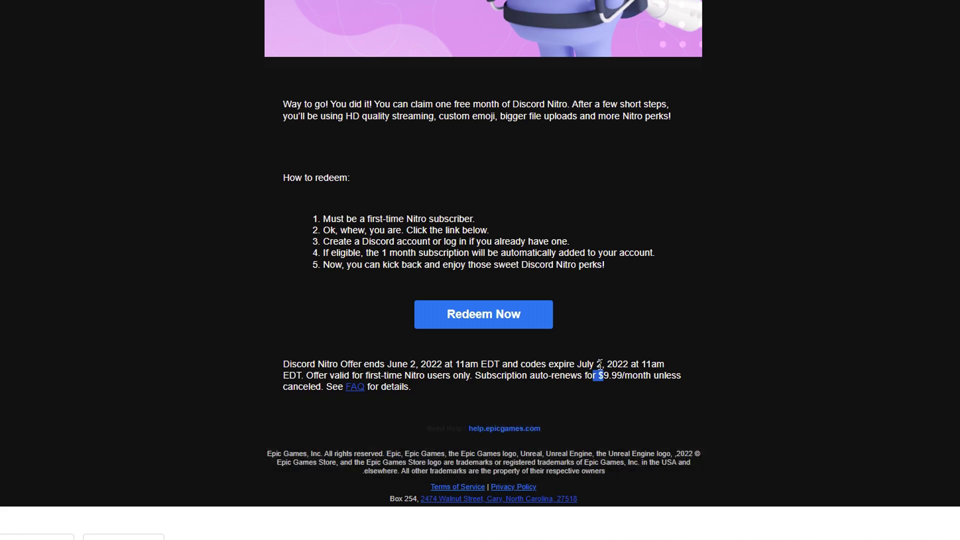
{"action": "left_click", "coordinate": [614, 373]}
{"action": "left_click", "coordinate": [511, 317]}
- Redeem the Nitro offer in Discord, then begin cancelling it from Subscriptions settings
{"action": "left_click", "coordinate": [505, 324]}
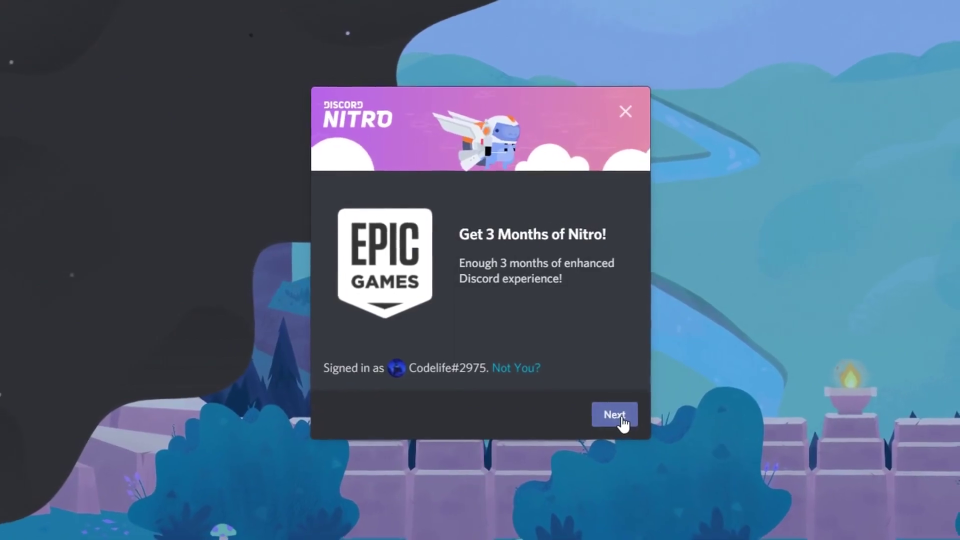
{"action": "left_click", "coordinate": [613, 407]}
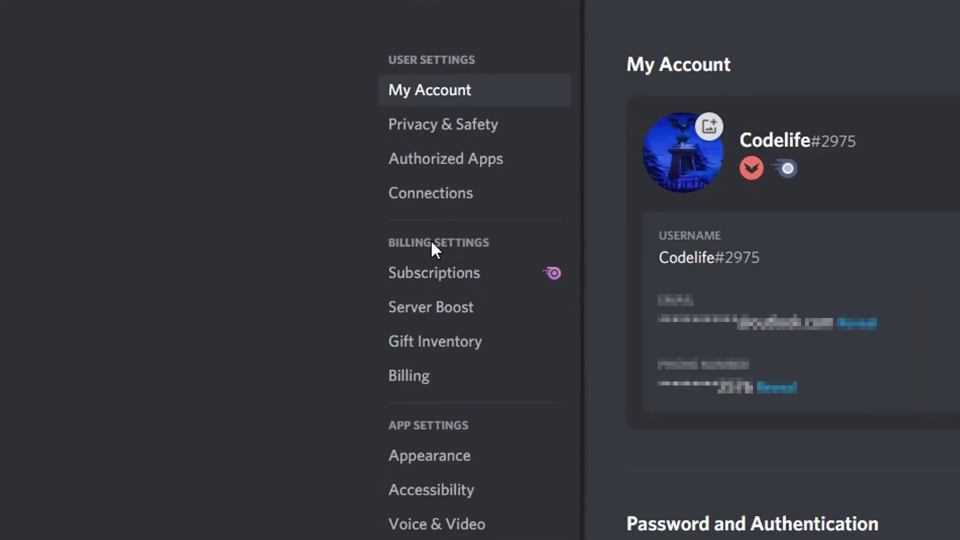
{"action": "left_click", "coordinate": [468, 274]}
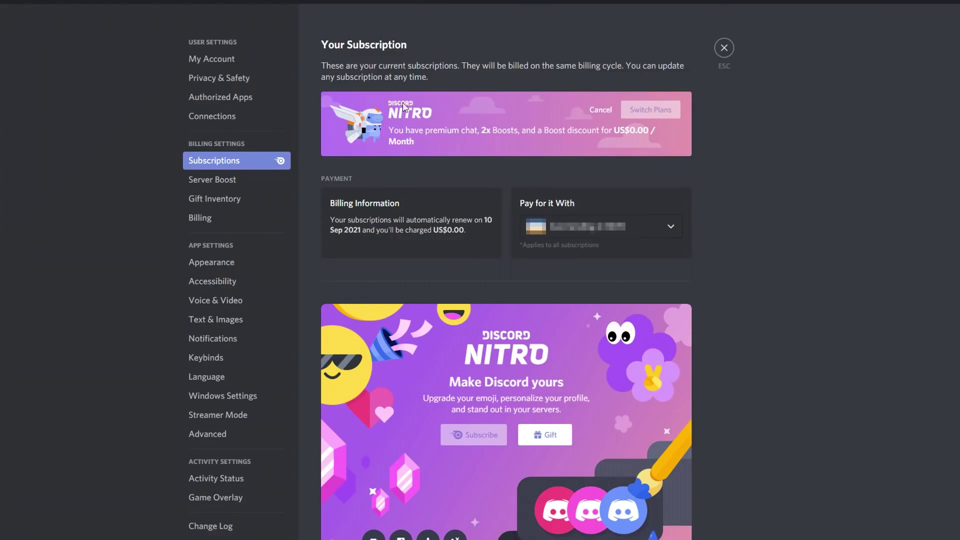
{"action": "left_click", "coordinate": [601, 111]}
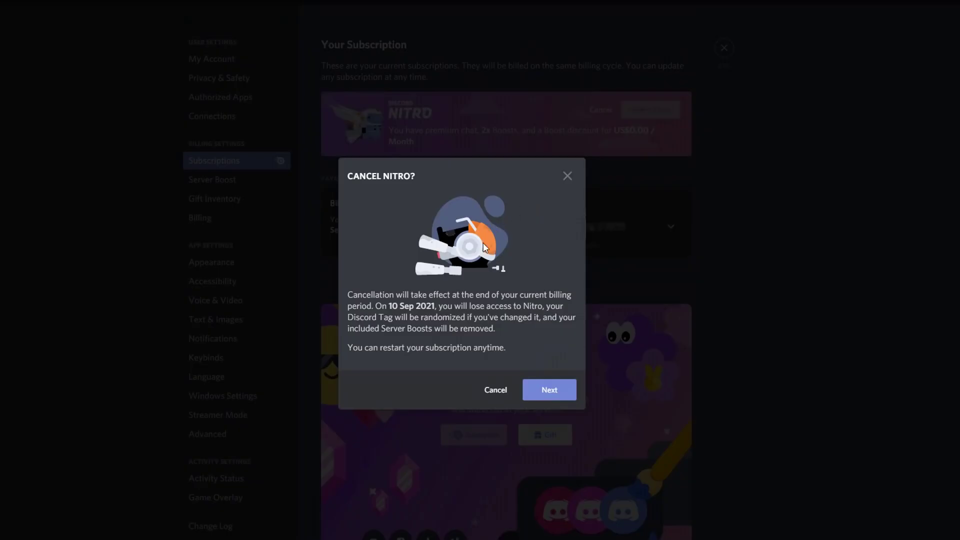
{"action": "left_click", "coordinate": [561, 390]}
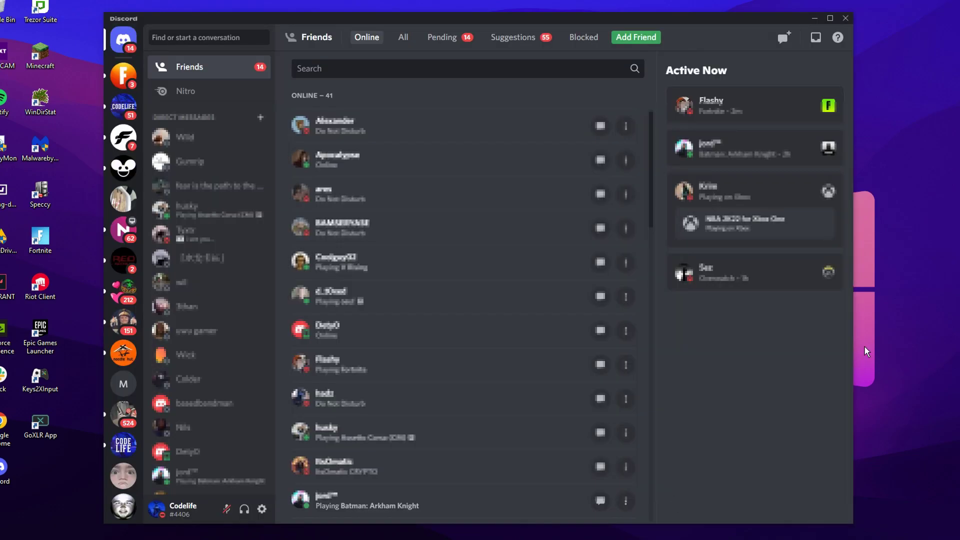
- Cancel the Nitro plan from User Settings > Subscriptions
{"action": "left_click", "coordinate": [261, 508]}
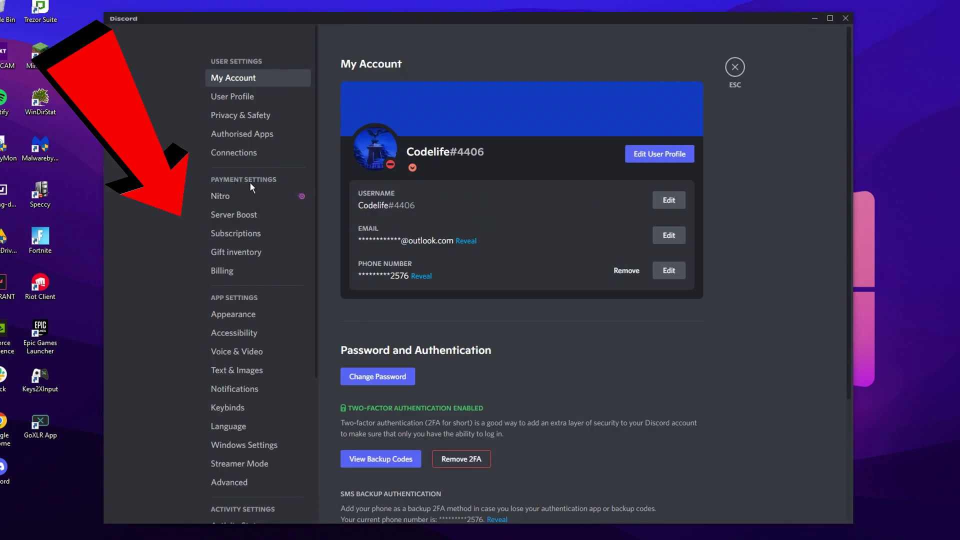
{"action": "left_click", "coordinate": [271, 233]}
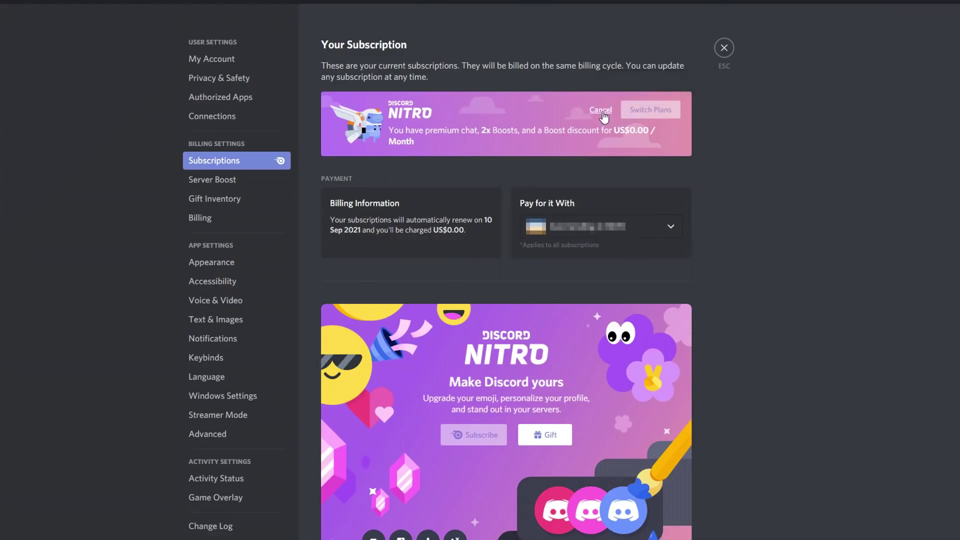
{"action": "left_click", "coordinate": [600, 110]}
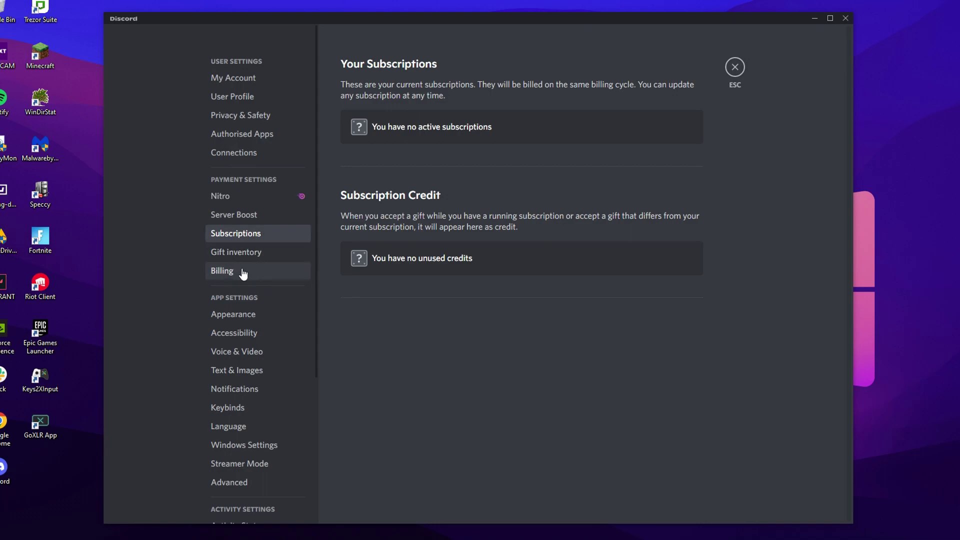
- Open Billing to view the US$0.99 Nitro transaction marked as cancelled
{"action": "left_click", "coordinate": [254, 271]}
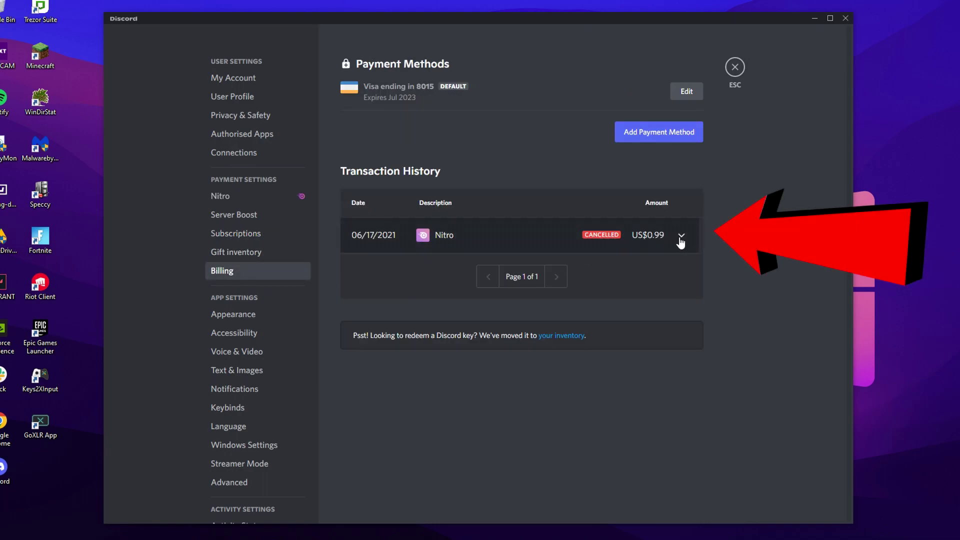